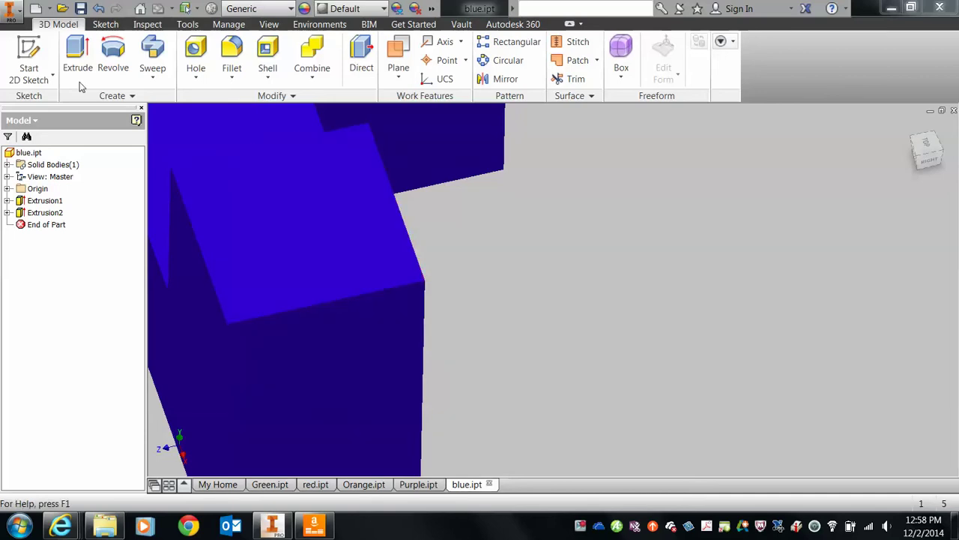
# - Create a new assembly from the Standard (in).iam template
pyautogui.click(35, 9)
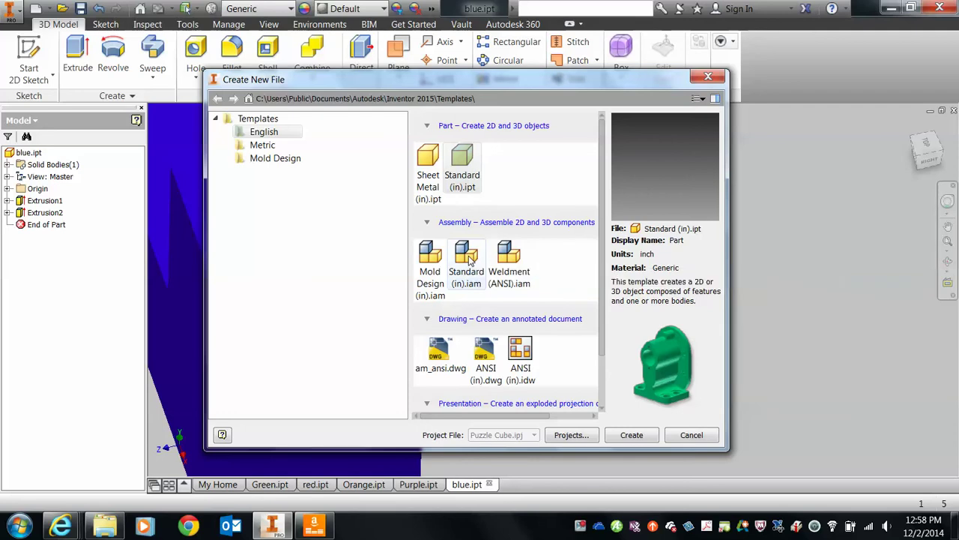
pyautogui.doubleClick(470, 258)
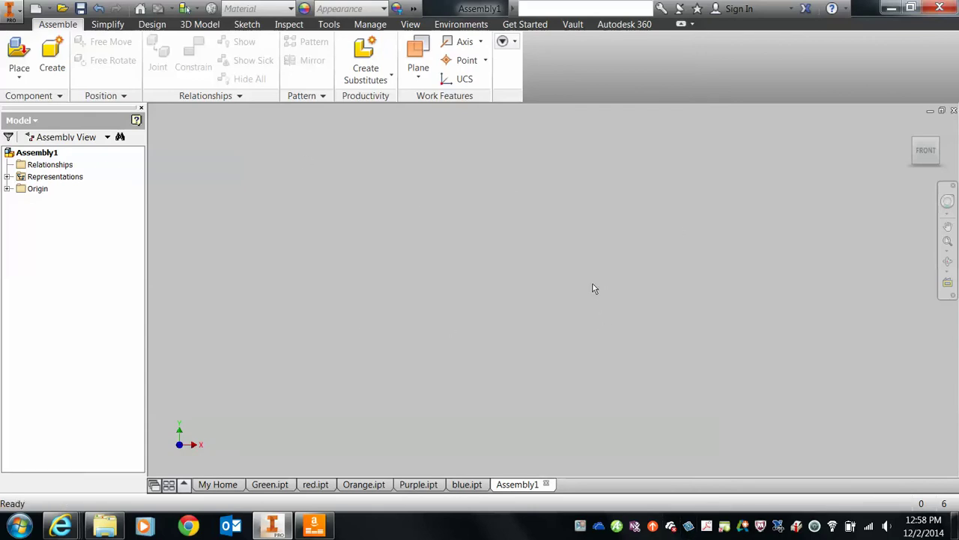
# - Place Green.ipt into Assembly1 as the first component, Green:1
pyautogui.click(21, 78)
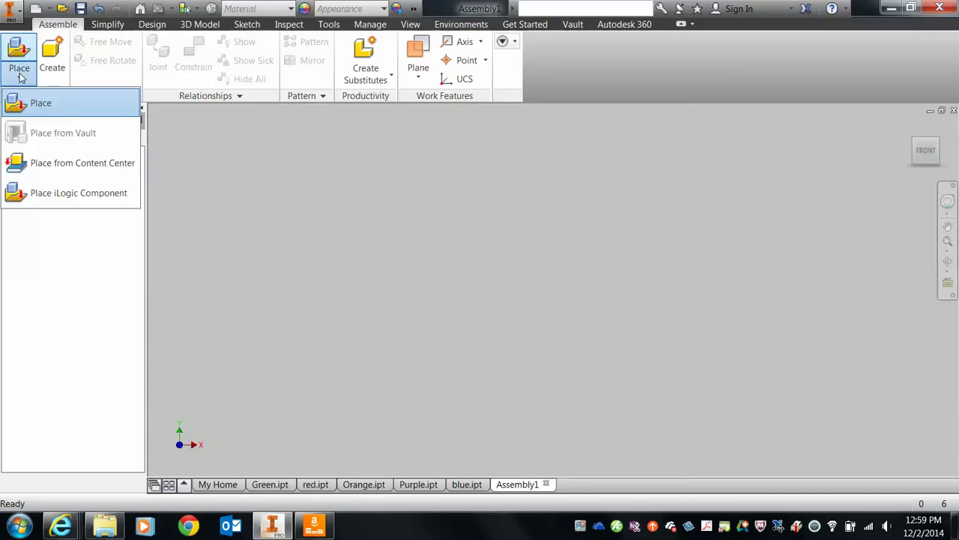
pyautogui.click(27, 102)
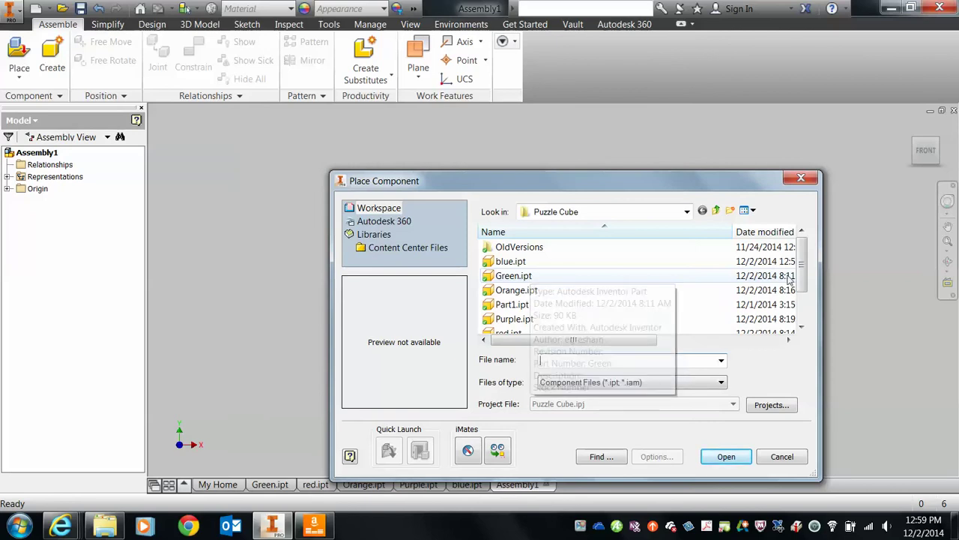
pyautogui.moveTo(803, 272)
pyautogui.mouseDown()
pyautogui.moveTo(805, 298)
pyautogui.moveTo(800, 289)
pyautogui.mouseUp()
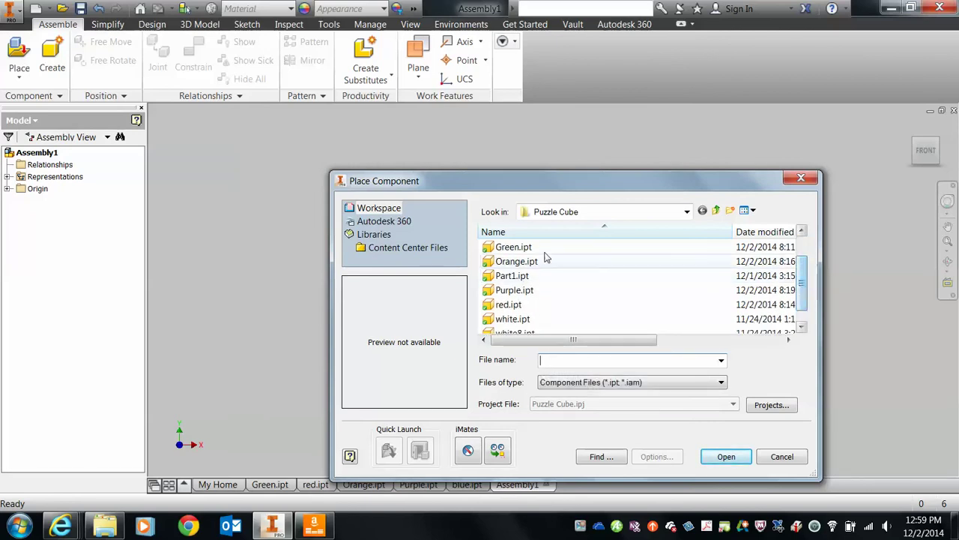
pyautogui.click(521, 248)
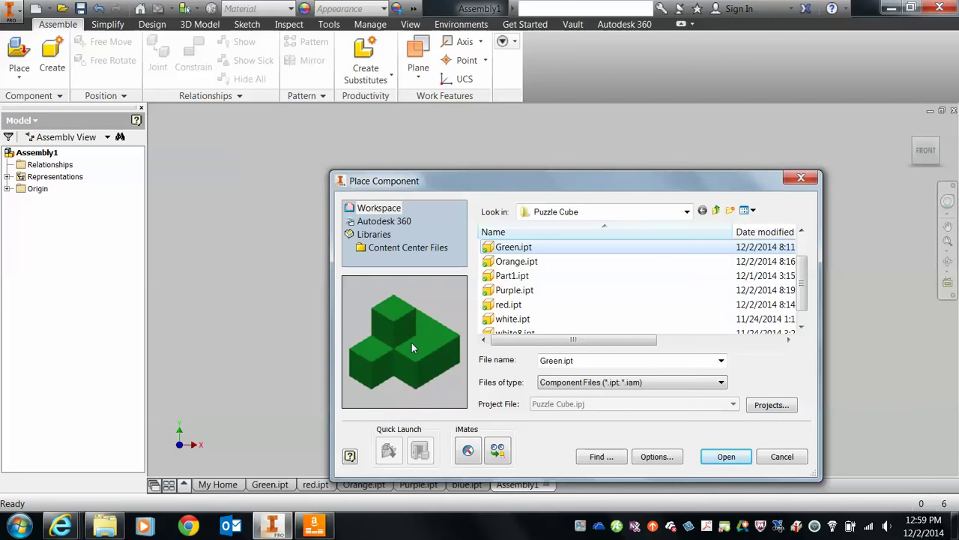
pyautogui.click(731, 457)
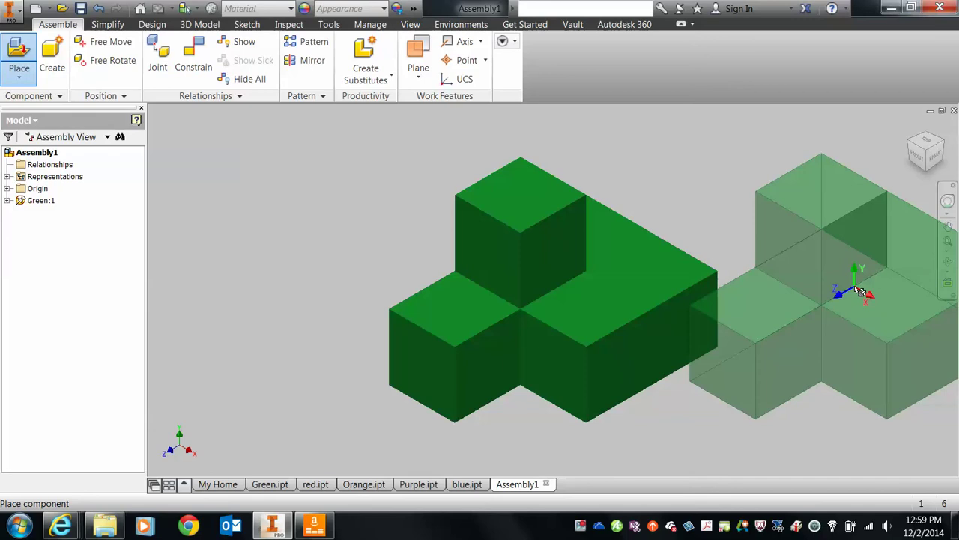
# - End placement with only Green:1 added, then restore and re-maximize the Inventor window
pyautogui.press('Escape')
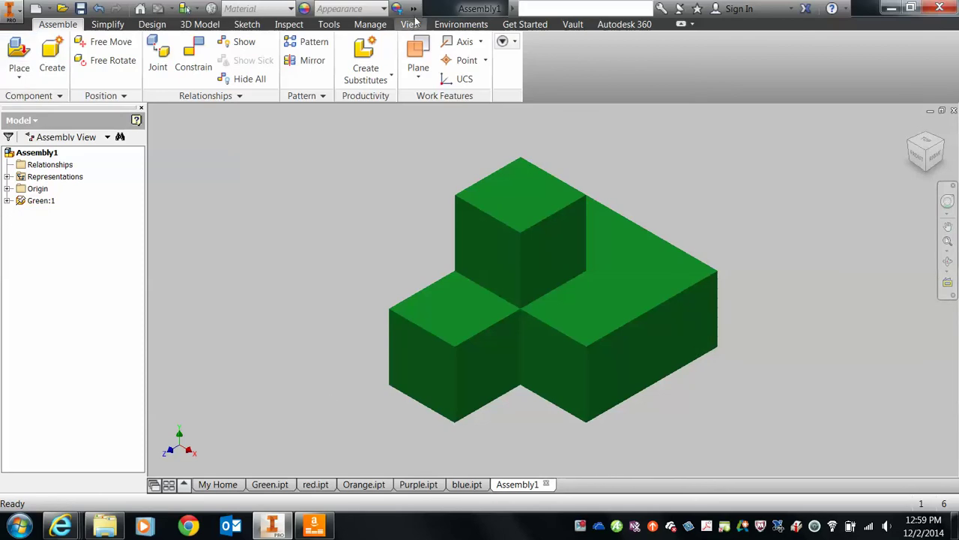
pyautogui.click(911, 7)
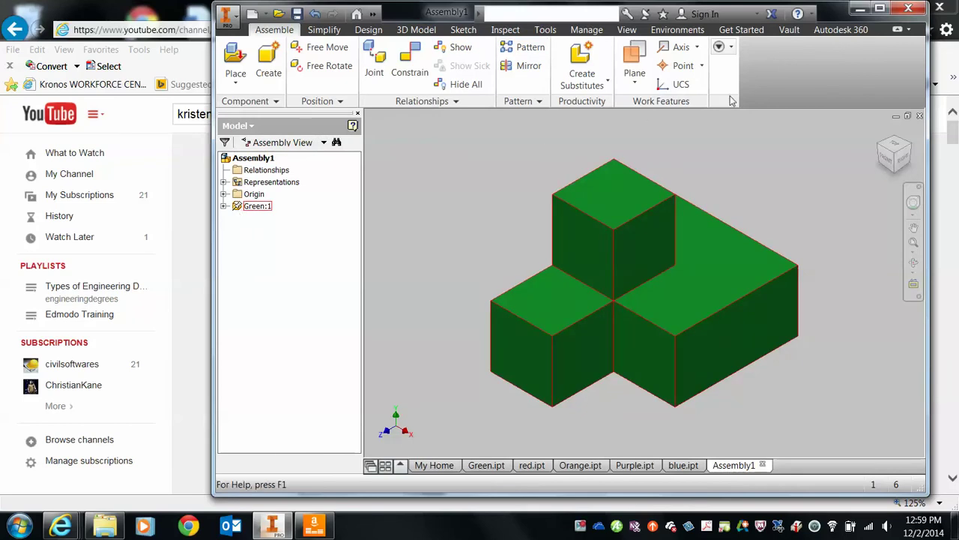
pyautogui.click(880, 11)
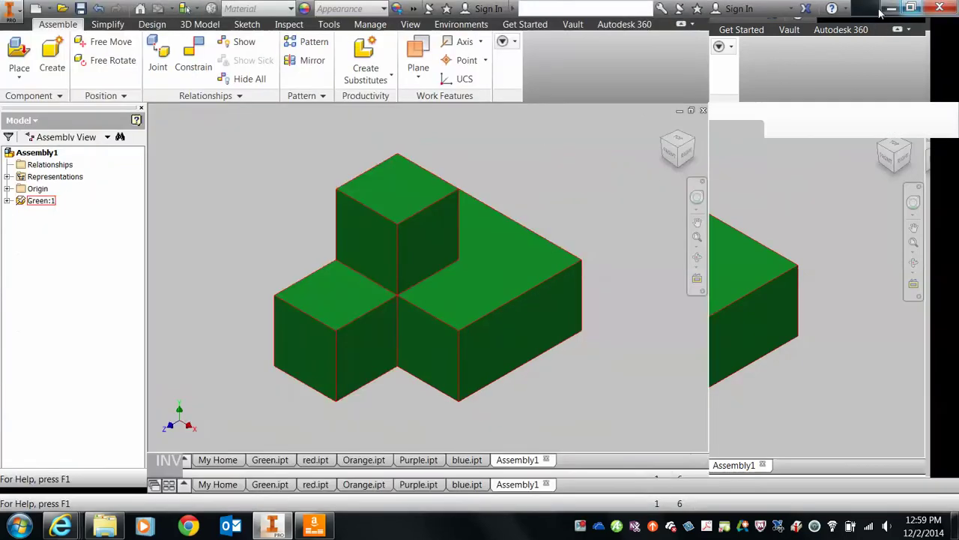
# - Try Free Move on Green:1 to confirm it is grounded, then orbit around it
pyautogui.click(572, 312)
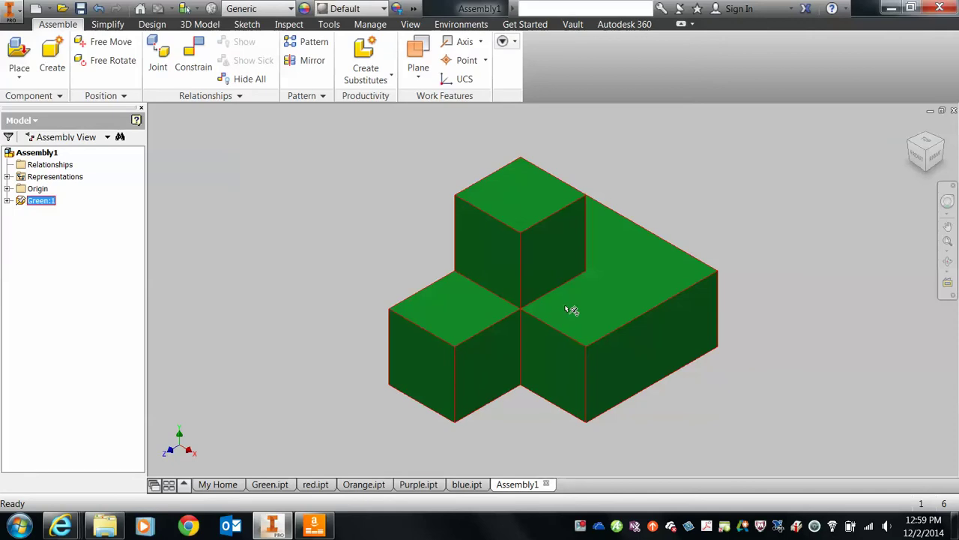
pyautogui.moveTo(696, 294); pyautogui.dragTo(666, 310)
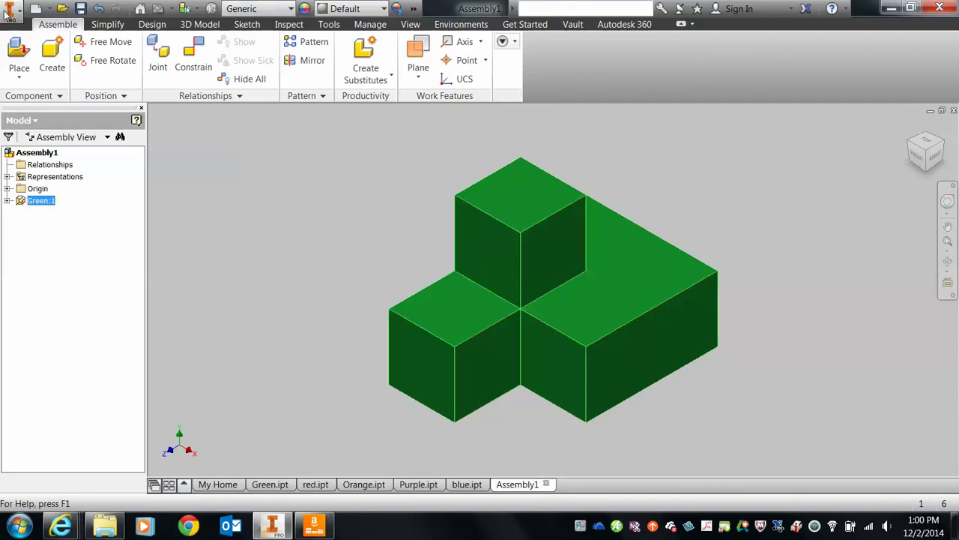
pyautogui.click(111, 41)
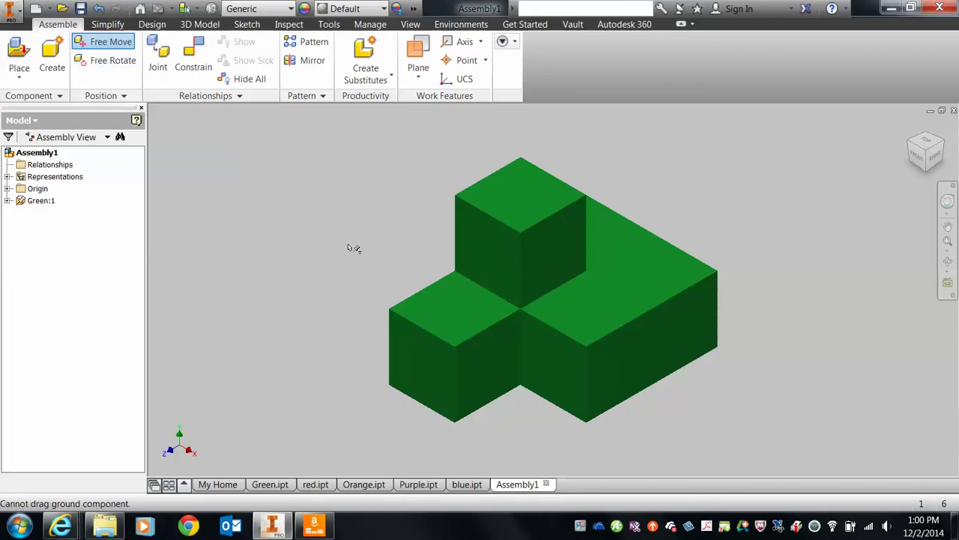
pyautogui.keyDown('shift'); pyautogui.moveTo(440, 240); pyautogui.dragTo(360, 101, button='middle'); pyautogui.keyUp('shift')
pyautogui.keyDown('shift'); pyautogui.moveTo(675, 259); pyautogui.dragTo(561, 250, button='middle'); pyautogui.keyUp('shift')
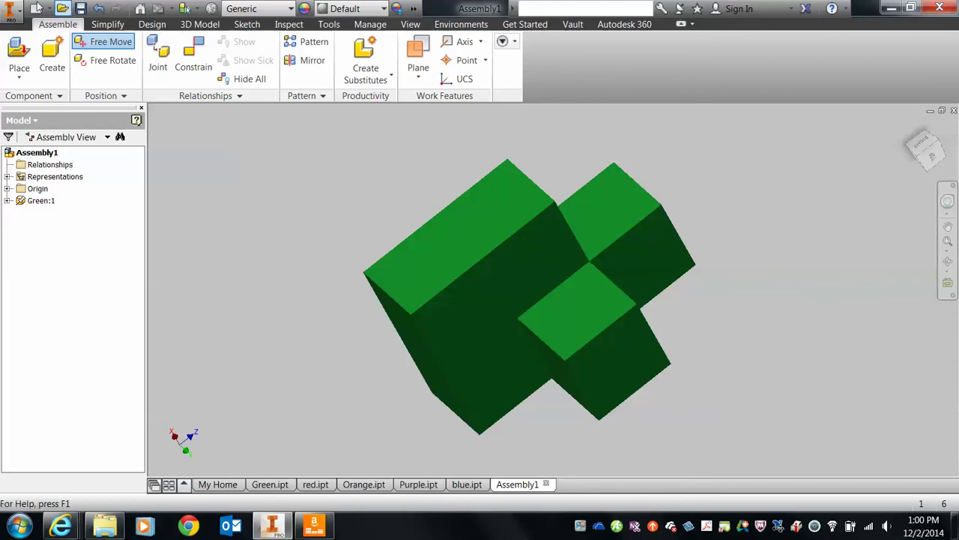
# - Preview the part files, then place a single red.ipt copy left of the green base
pyautogui.click(26, 57)
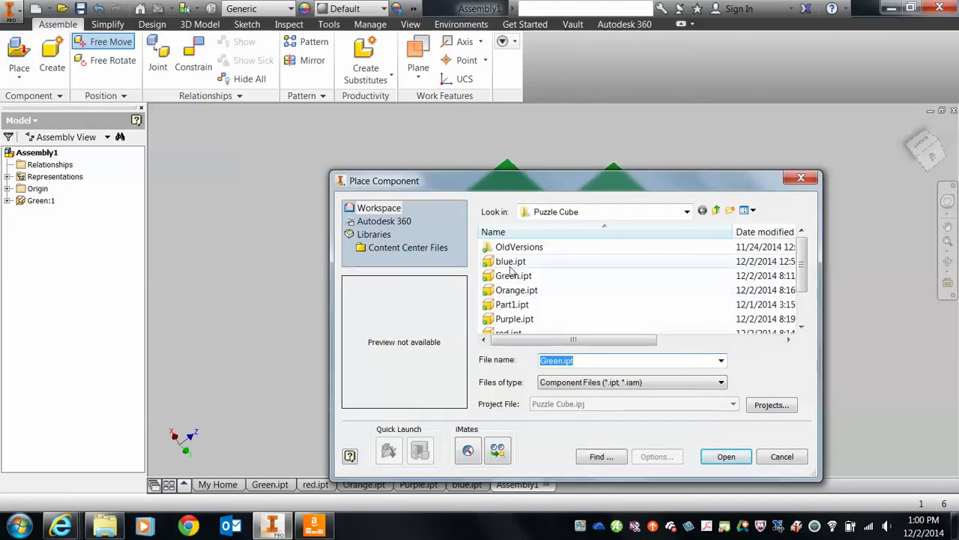
pyautogui.click(510, 262)
pyautogui.click(510, 276)
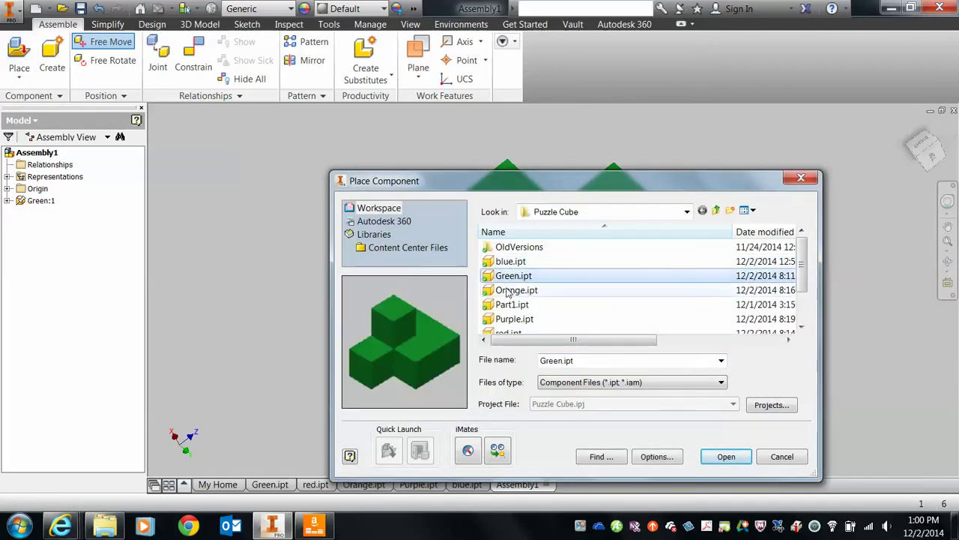
pyautogui.click(501, 291)
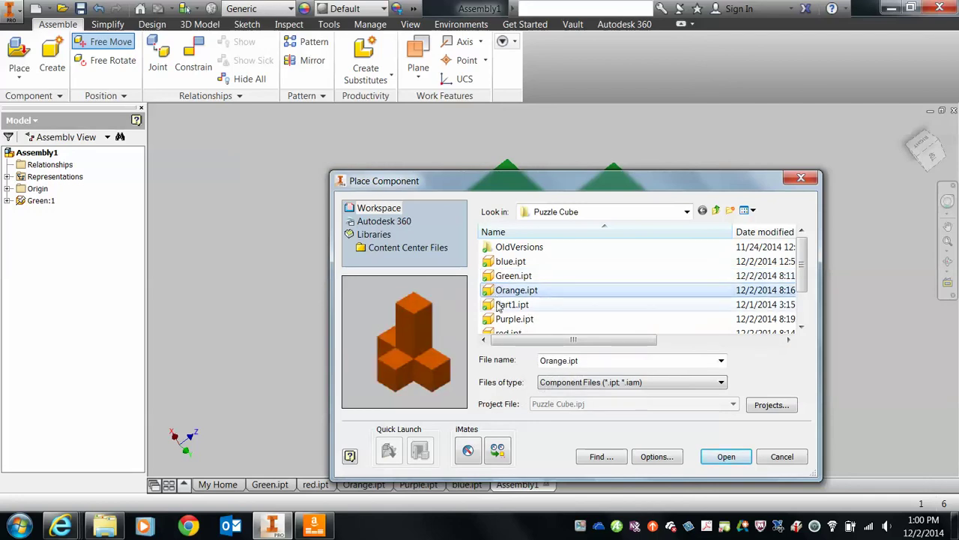
pyautogui.click(502, 320)
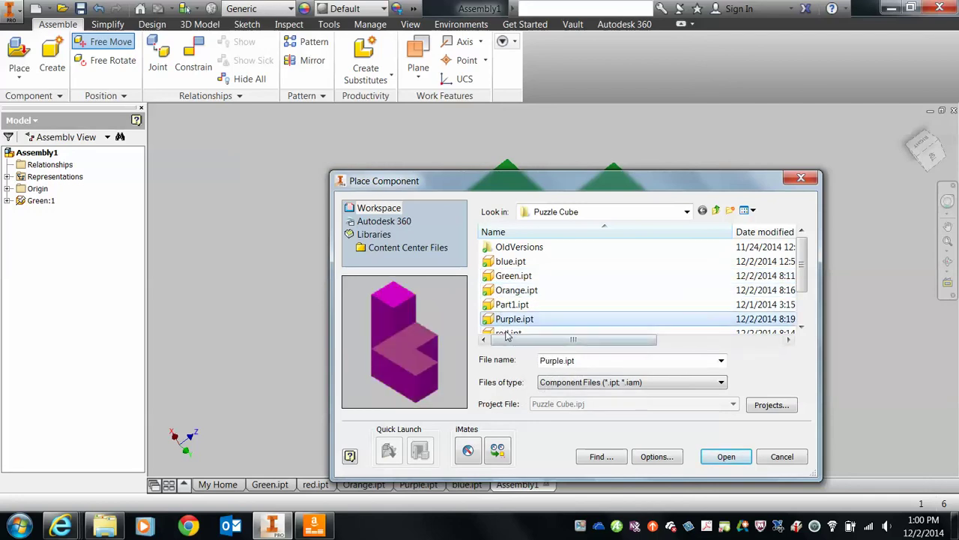
pyautogui.click(802, 327)
pyautogui.click(513, 321)
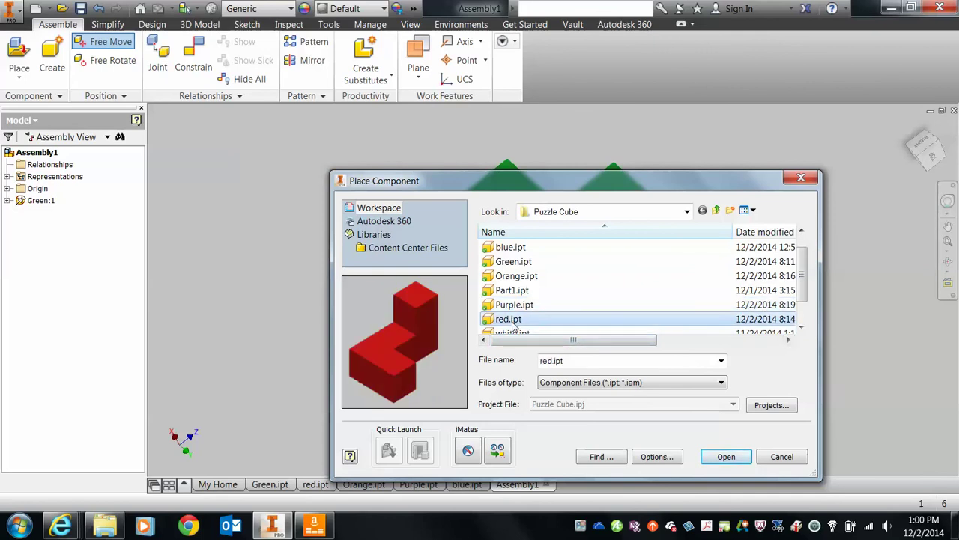
pyautogui.click(724, 457)
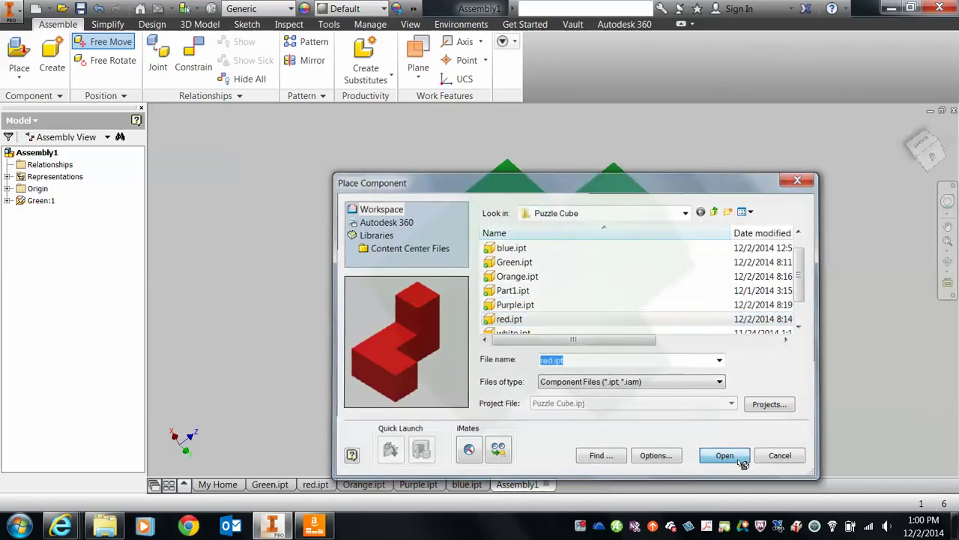
pyautogui.click(302, 250)
pyautogui.scroll(-3, 794, 311)
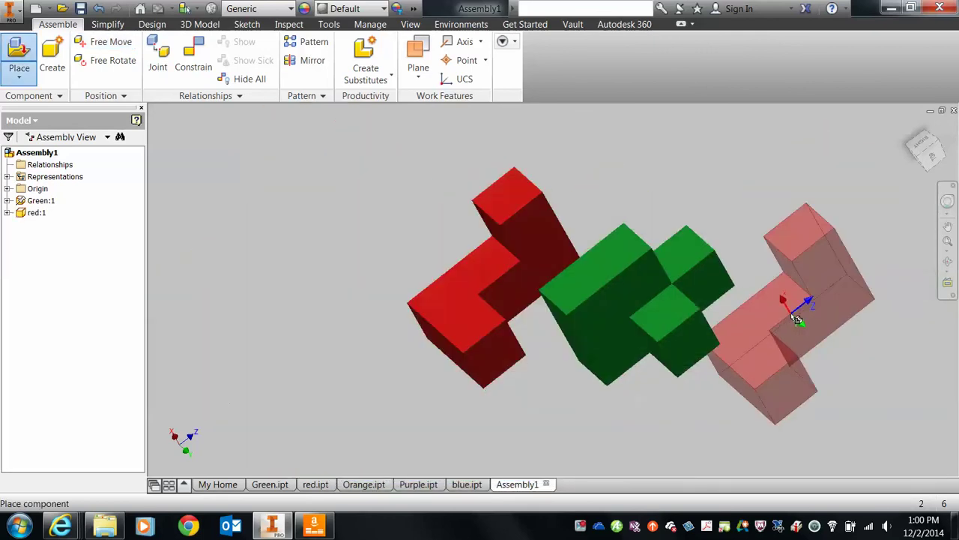
pyautogui.press('Escape')
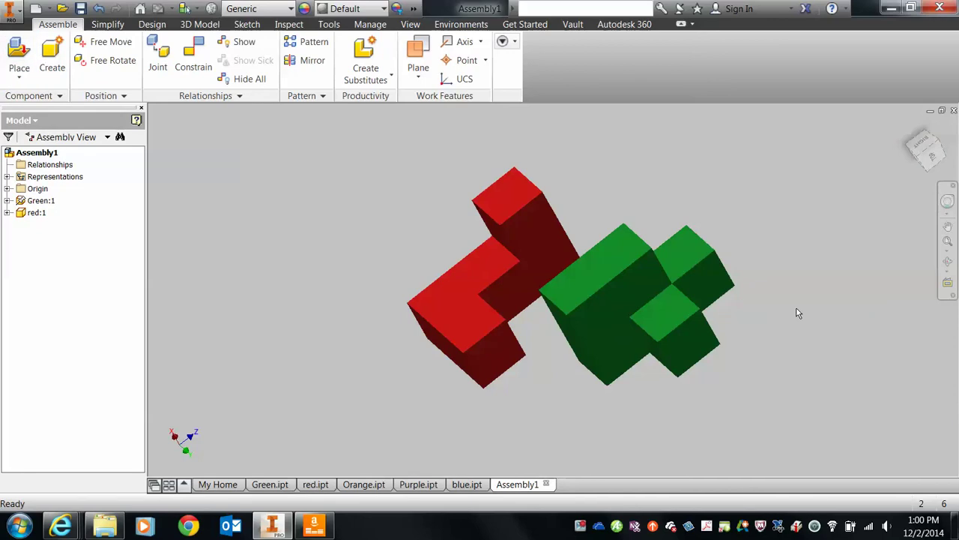
# - Drag red:1 with Free Move to a new spot left of the green piece
pyautogui.moveTo(475, 310); pyautogui.dragTo(772, 461)
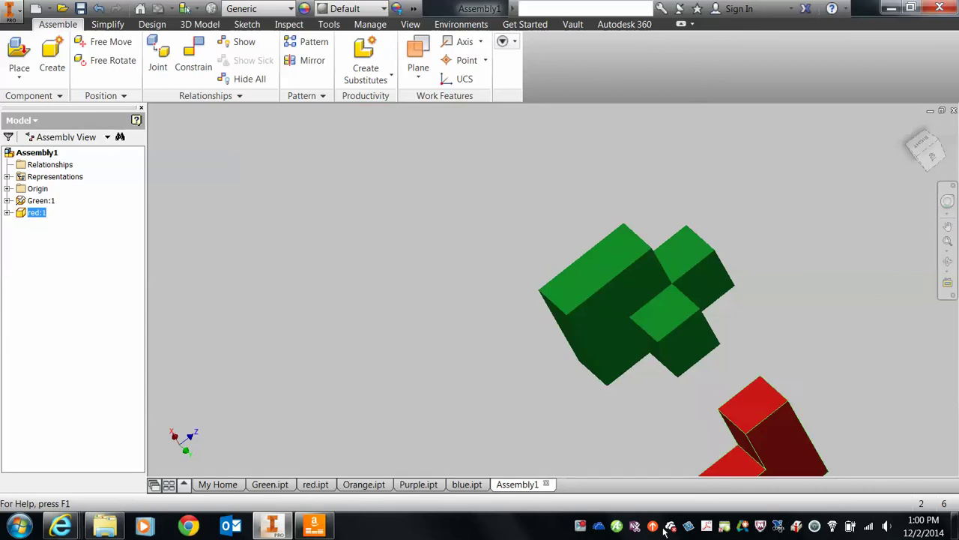
pyautogui.moveTo(663, 530); pyautogui.dragTo(344, 320)
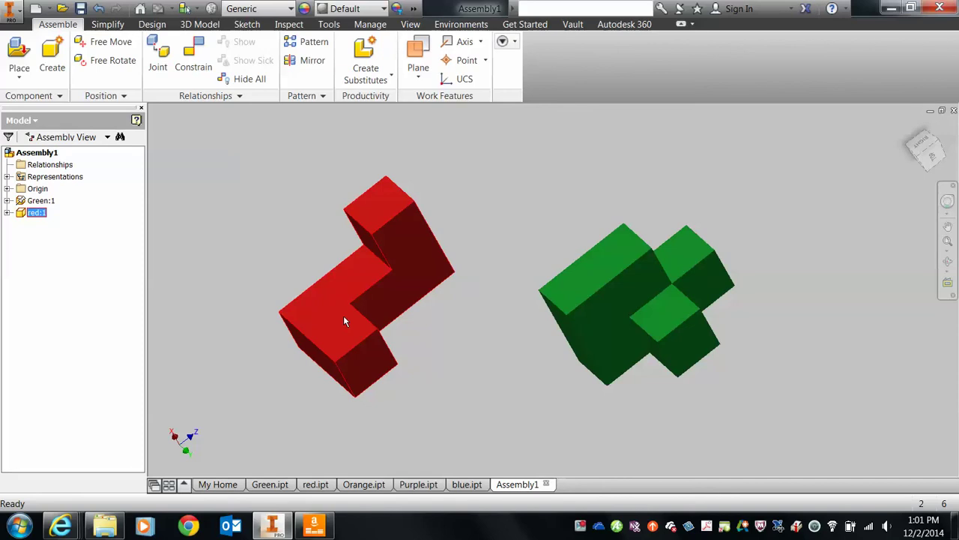
pyautogui.moveTo(344, 320); pyautogui.dragTo(316, 248)
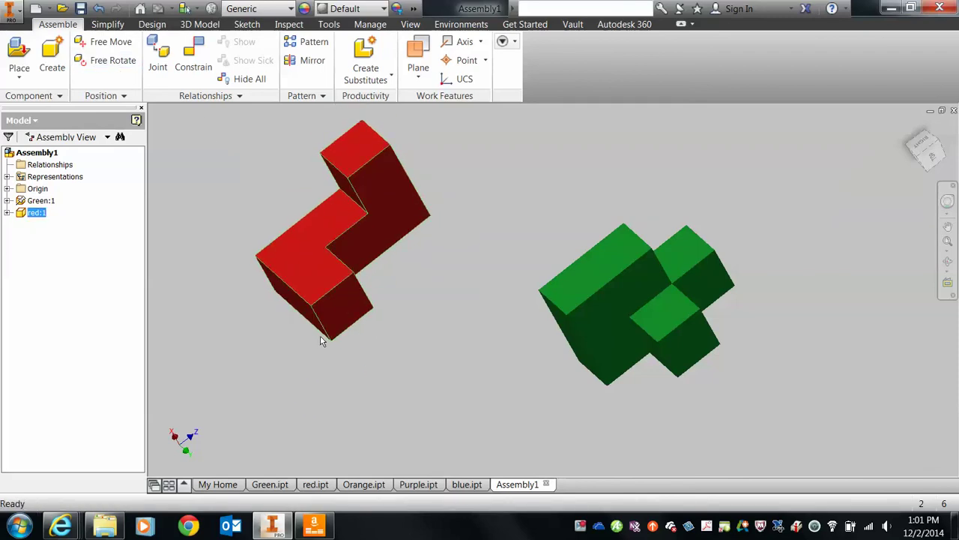
pyautogui.moveTo(320, 340); pyautogui.dragTo(316, 314, button='middle')
# - Free Rotate red:1 into a new orientation and recentre the view on both pieces
pyautogui.click(112, 60)
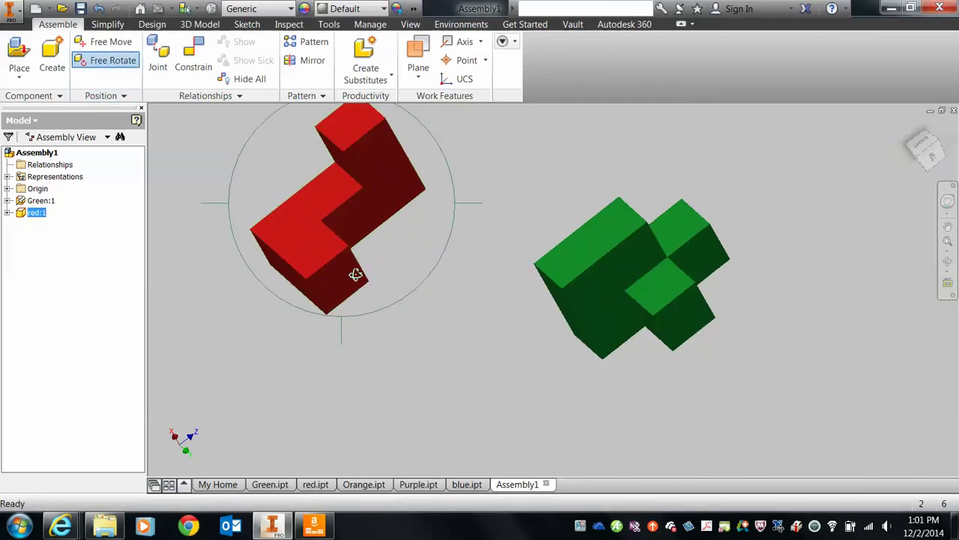
pyautogui.moveTo(348, 269); pyautogui.dragTo(359, 238)
pyautogui.click(111, 42)
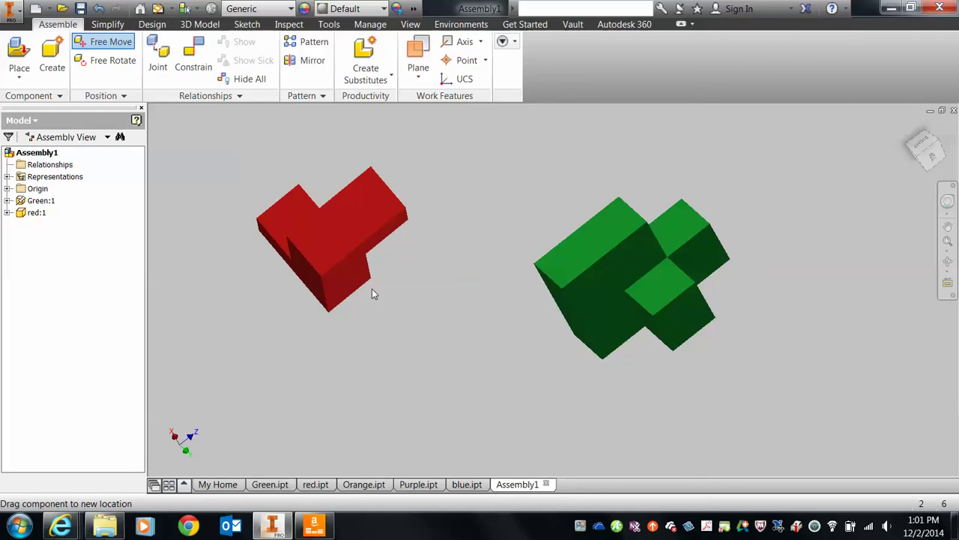
pyautogui.moveTo(338, 250); pyautogui.dragTo(358, 314, button='middle')
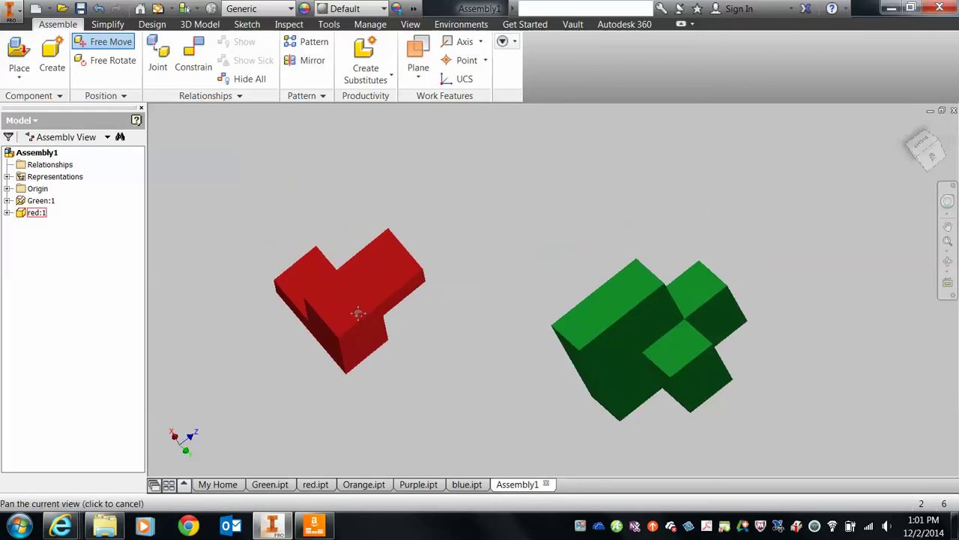
# - In Place Constraint, try the flush solution and Angle, Insert, Symmetry types, ending on Mate
pyautogui.click(193, 61)
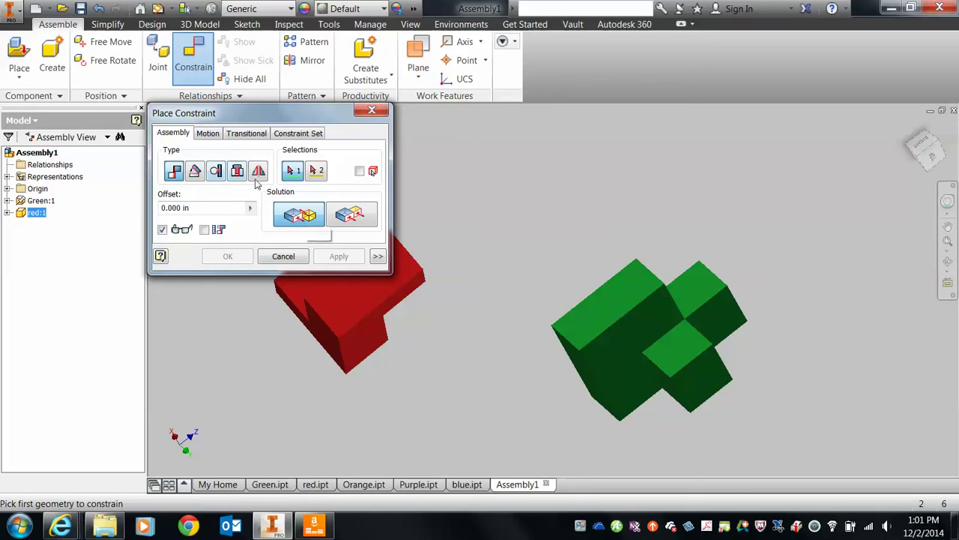
pyautogui.click(345, 215)
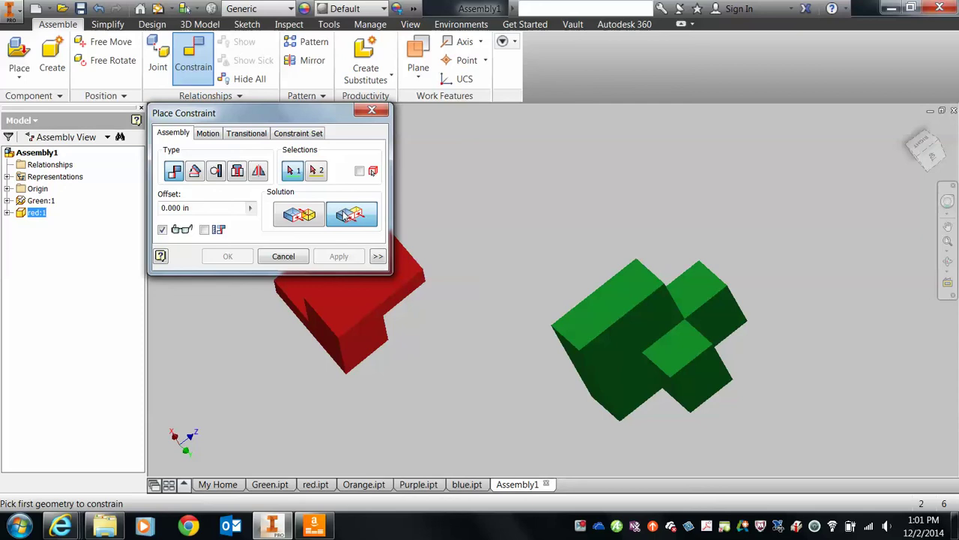
pyautogui.click(194, 171)
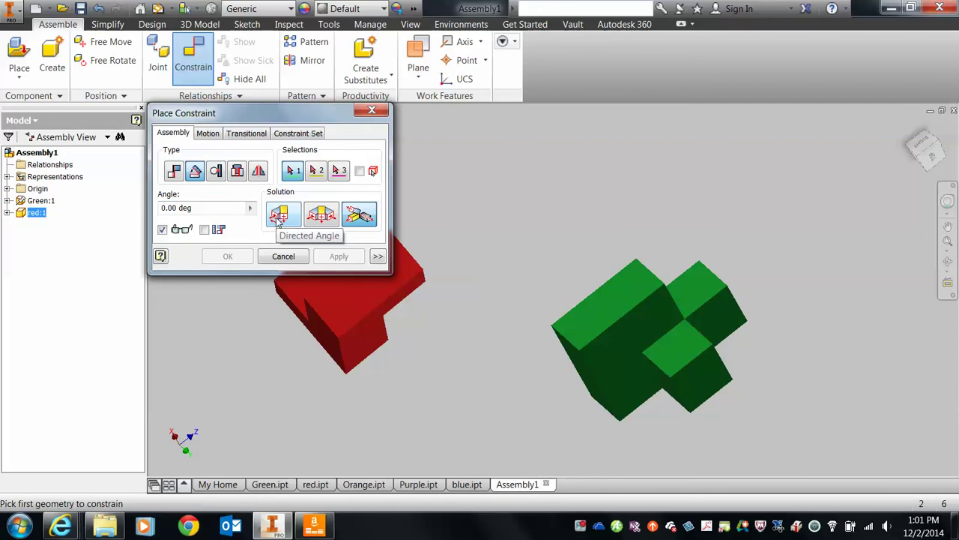
pyautogui.click(216, 172)
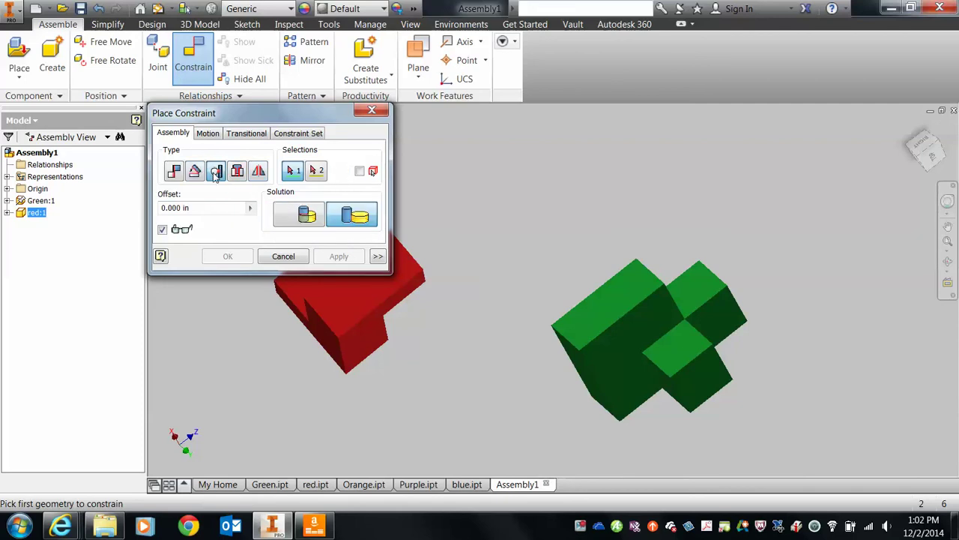
pyautogui.click(258, 171)
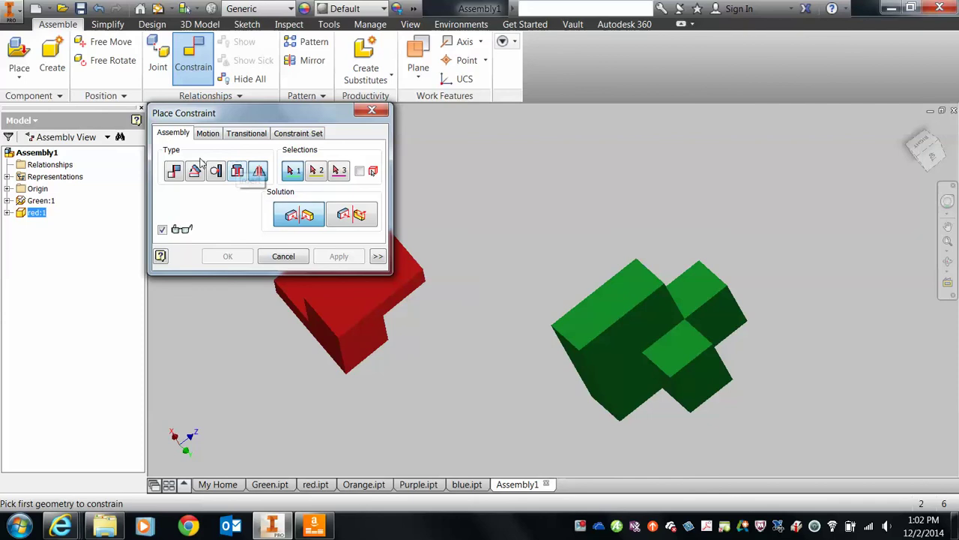
pyautogui.click(176, 173)
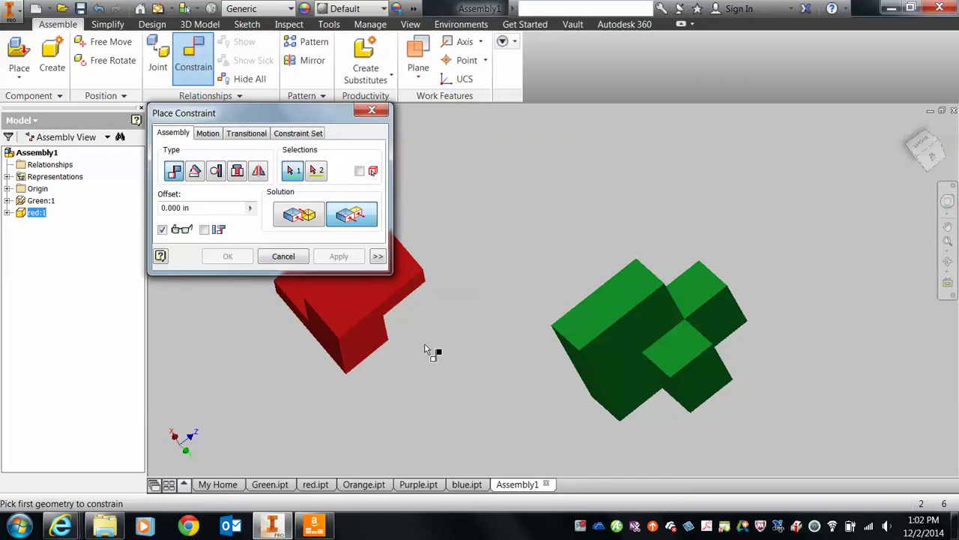
# - Cancel the constraint dialog and drag red:1 to the left of the green piece
pyautogui.click(283, 257)
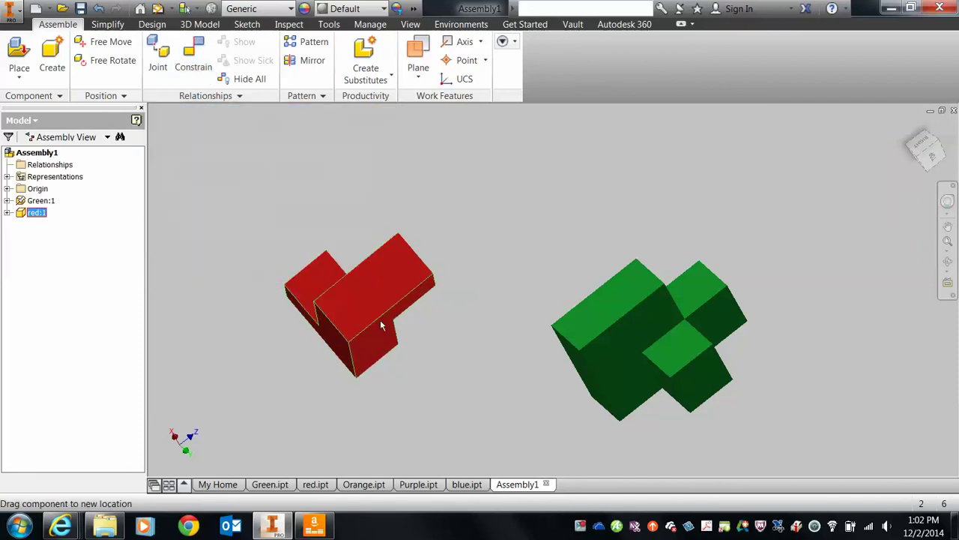
pyautogui.moveTo(368, 322); pyautogui.dragTo(390, 236)
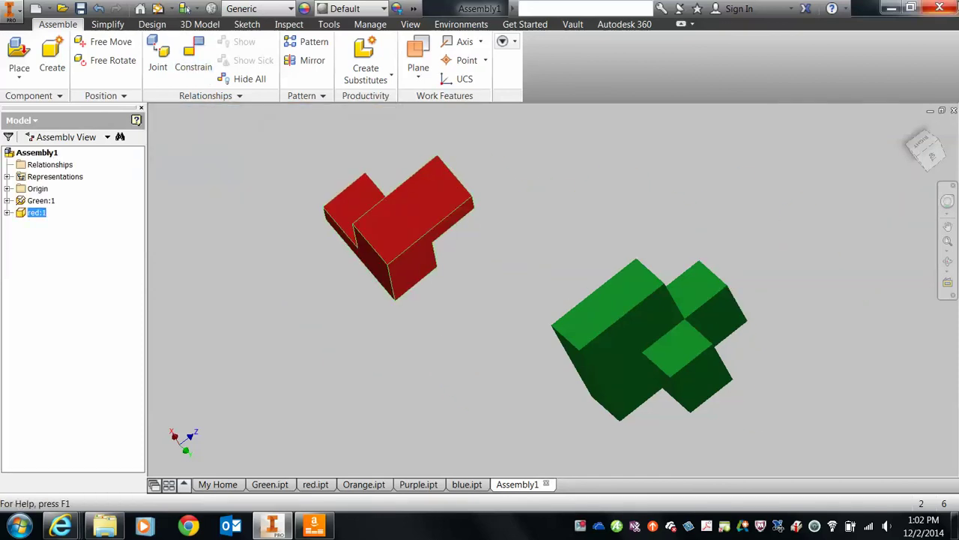
pyautogui.click(923, 154)
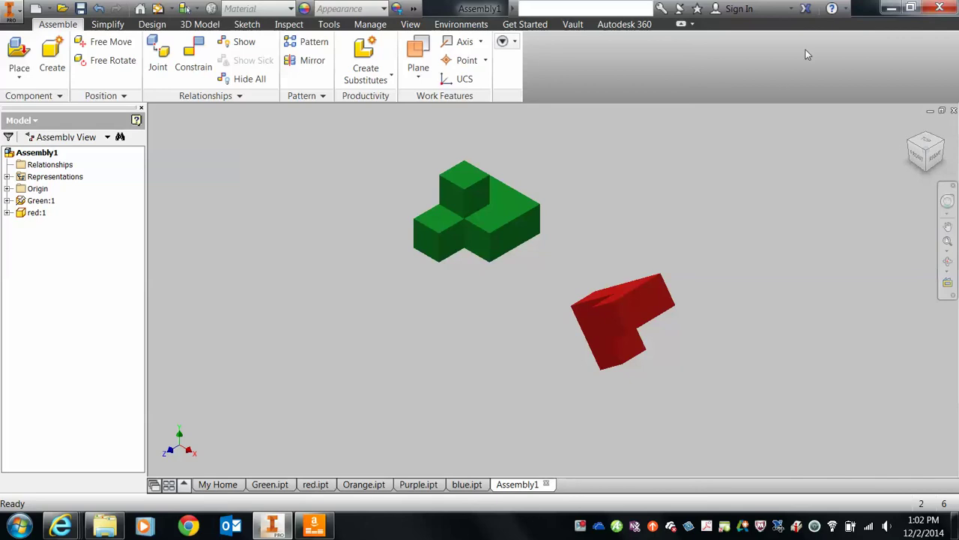
pyautogui.moveTo(611, 316); pyautogui.dragTo(299, 305)
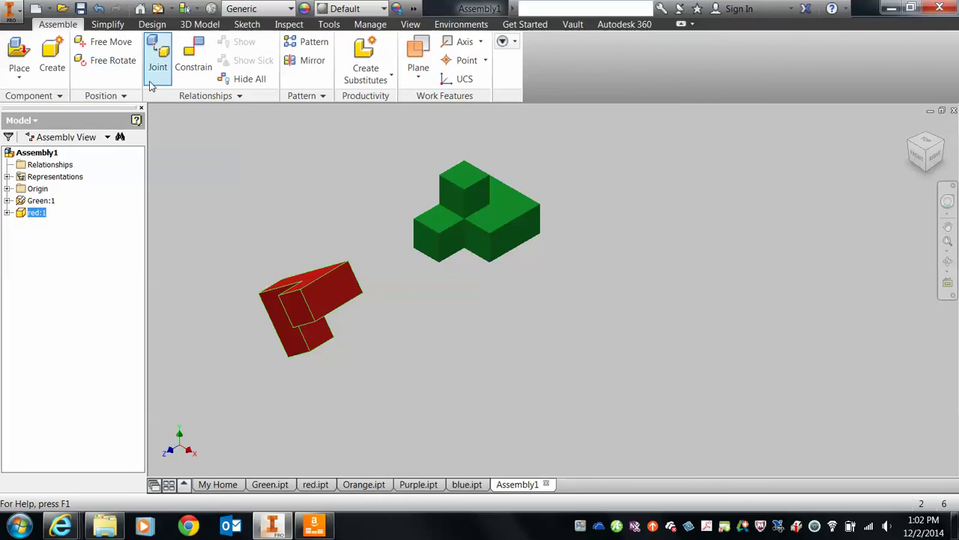
# - Free Rotate red:1 into an L orientation and move it up beside green's upper left
pyautogui.click(105, 42)
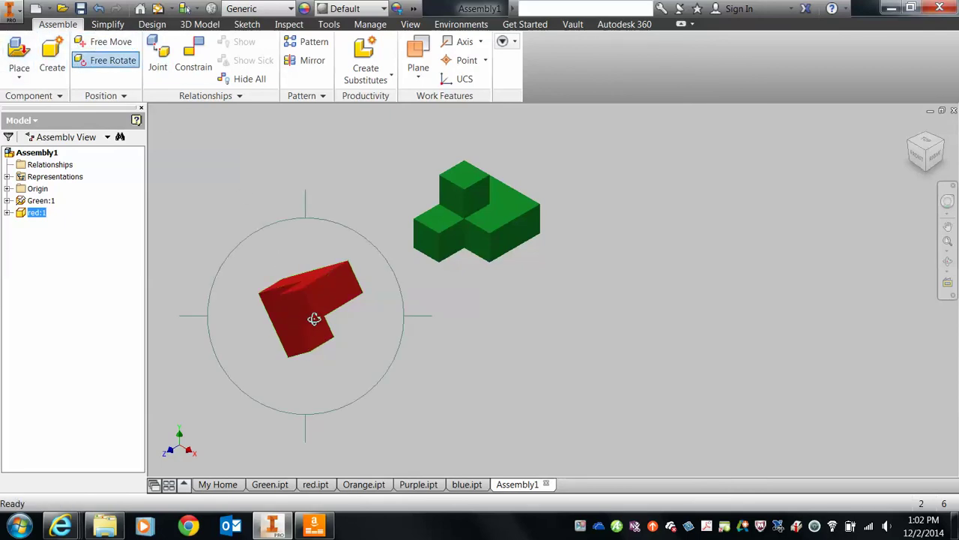
pyautogui.moveTo(315, 319); pyautogui.dragTo(373, 337)
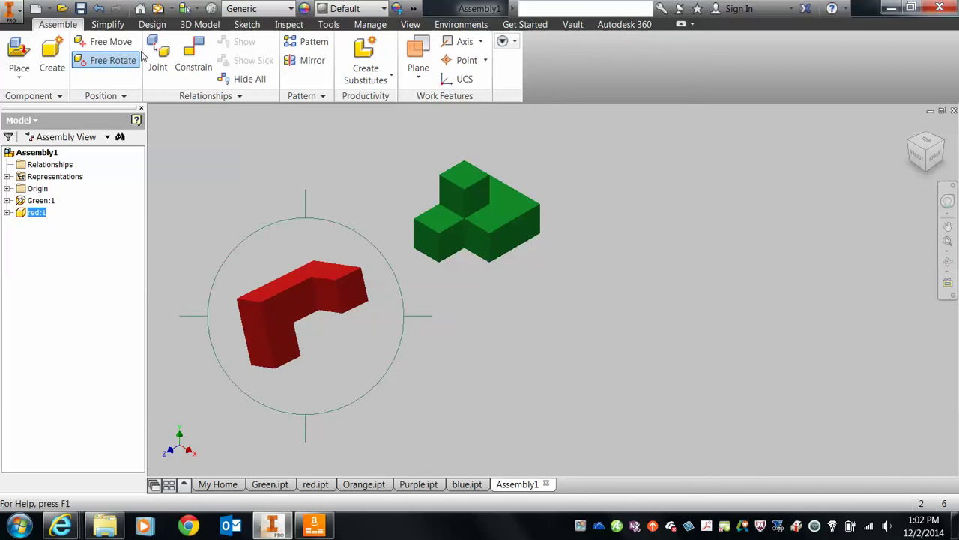
pyautogui.click(105, 42)
pyautogui.moveTo(255, 339); pyautogui.dragTo(377, 181)
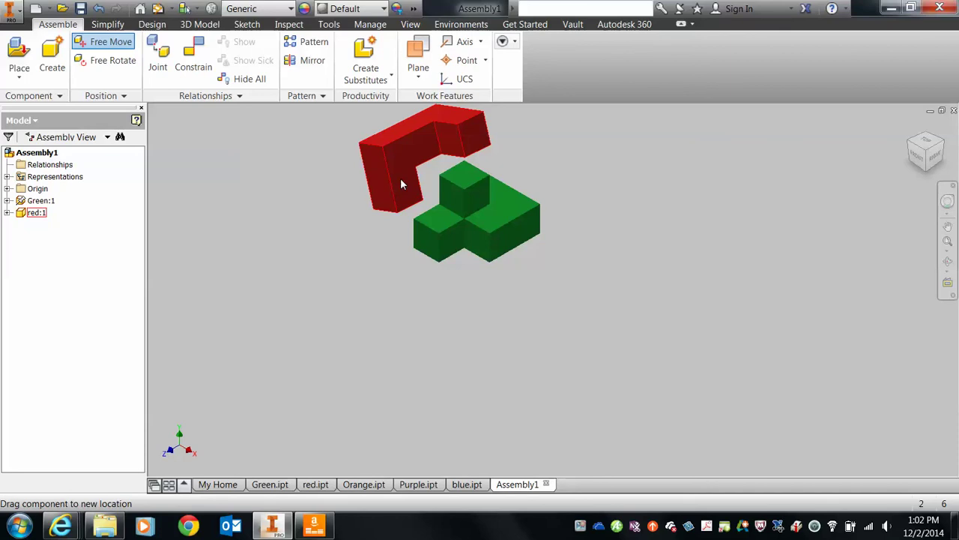
# - Mate a green face to a red face, then slide red:1 toward green's upper left
pyautogui.click(192, 66)
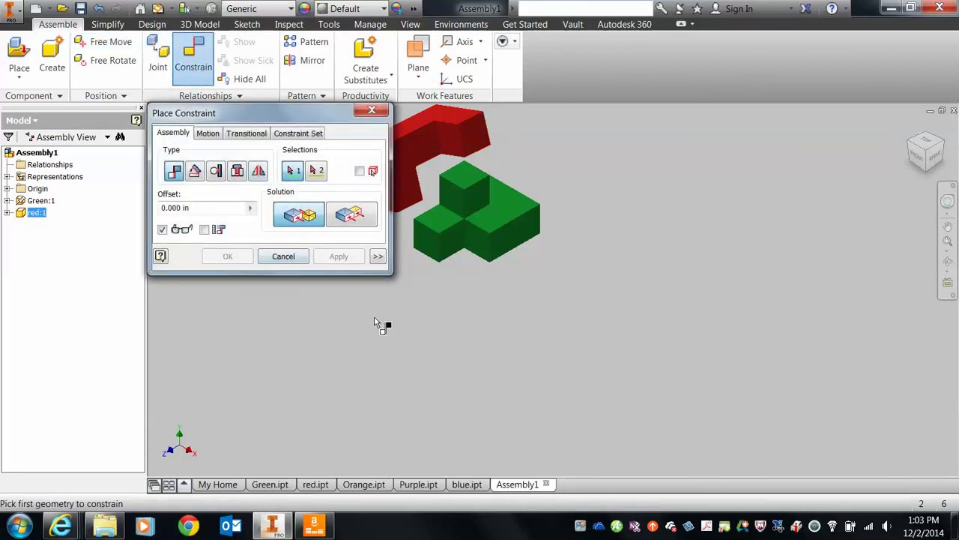
pyautogui.click(439, 219)
pyautogui.keyDown('shift'); pyautogui.moveTo(466, 383); pyautogui.dragTo(480, 313, button='middle'); pyautogui.keyUp('shift')
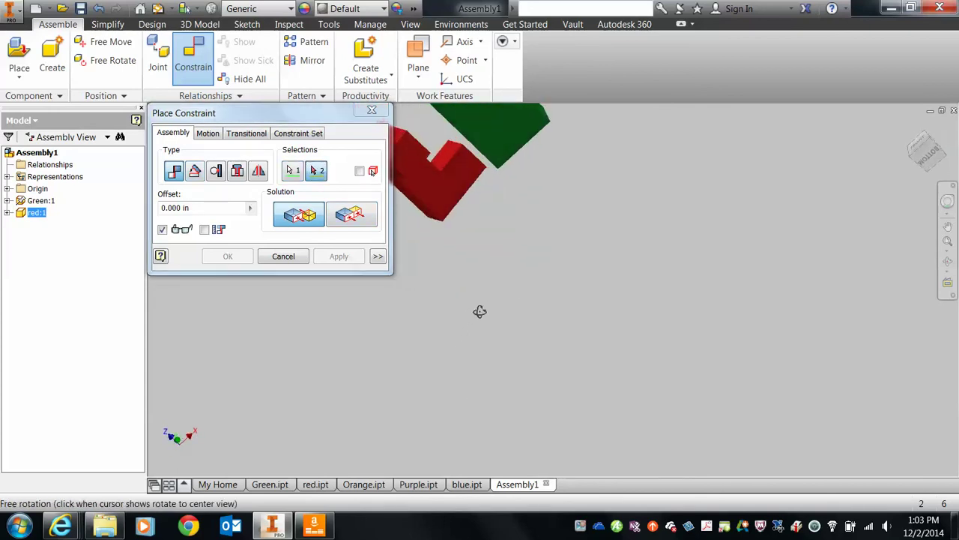
pyautogui.click(414, 155)
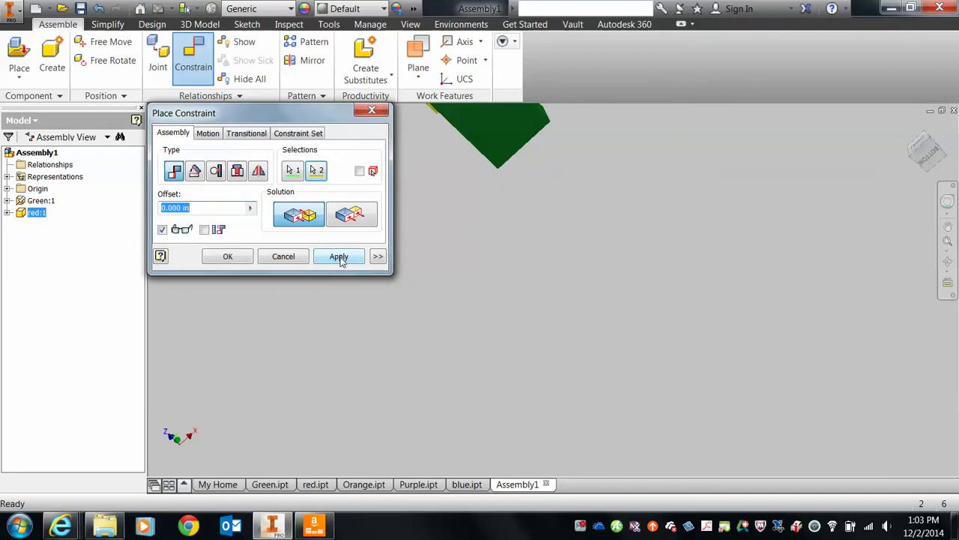
pyautogui.click(341, 260)
pyautogui.keyDown('shift'); pyautogui.moveTo(551, 283); pyautogui.dragTo(542, 361, button='middle'); pyautogui.keyUp('shift')
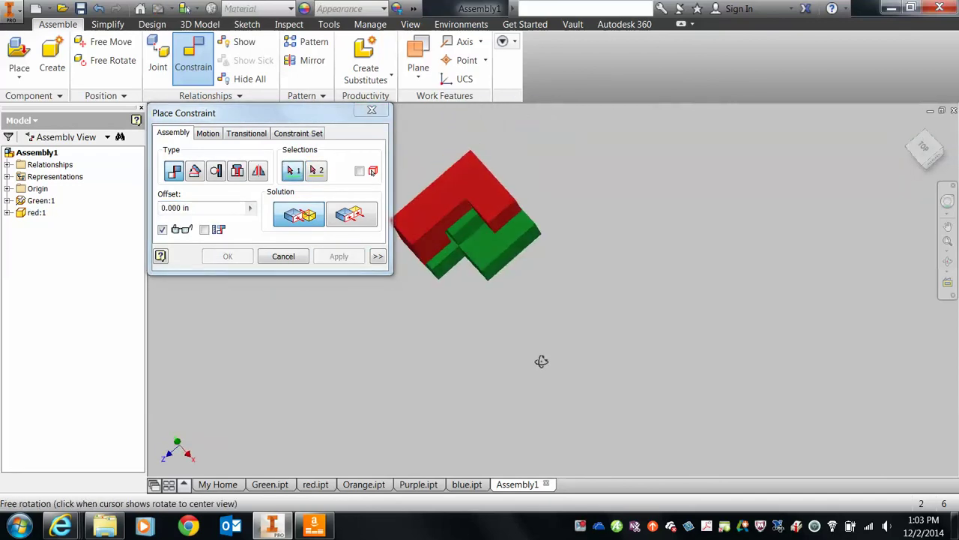
pyautogui.click(300, 258)
pyautogui.moveTo(425, 252); pyautogui.dragTo(387, 258)
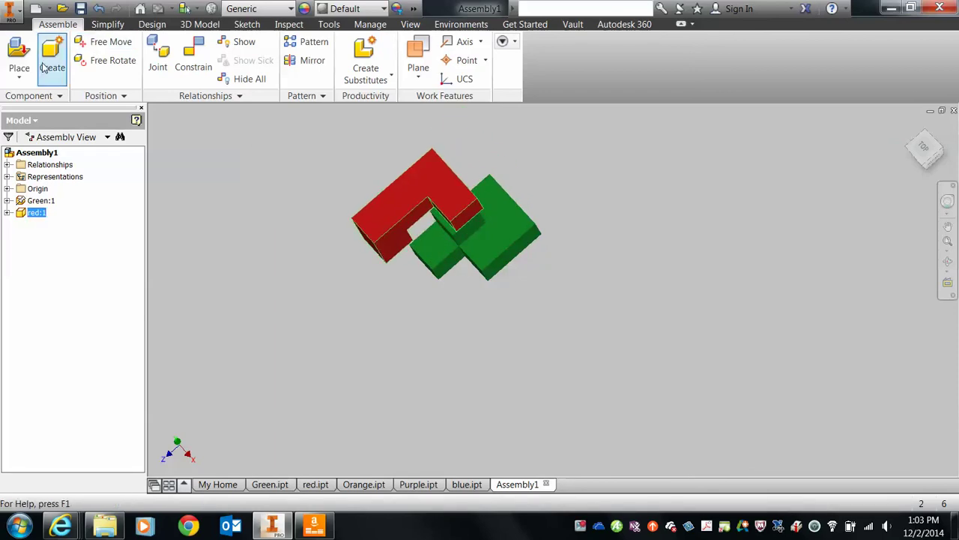
# - Apply a second Mate between another green face and a red face
pyautogui.click(204, 63)
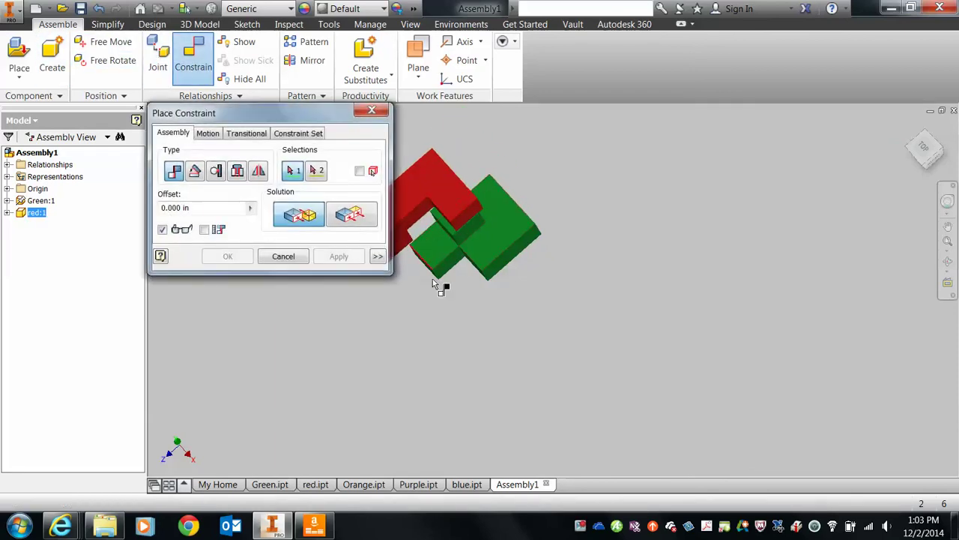
pyautogui.keyDown('shift'); pyautogui.moveTo(417, 352); pyautogui.dragTo(441, 320, button='middle'); pyautogui.keyUp('shift')
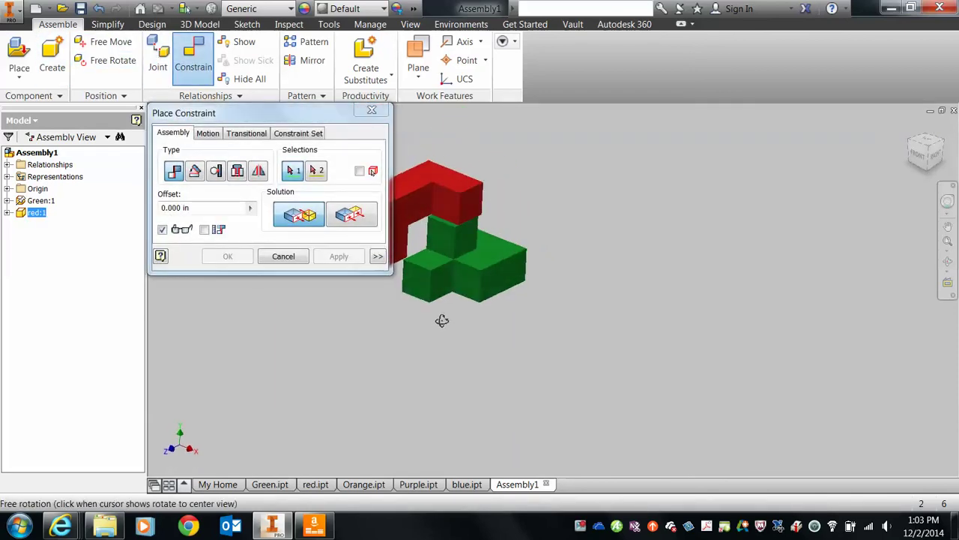
pyautogui.click(443, 232)
pyautogui.keyDown('shift'); pyautogui.moveTo(738, 281); pyautogui.dragTo(648, 294, button='middle'); pyautogui.keyUp('shift')
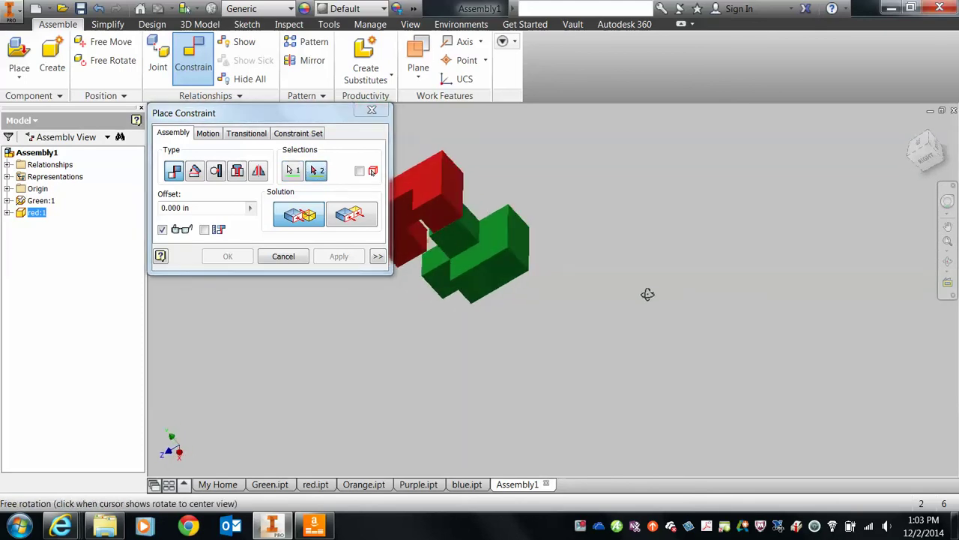
pyautogui.click(430, 246)
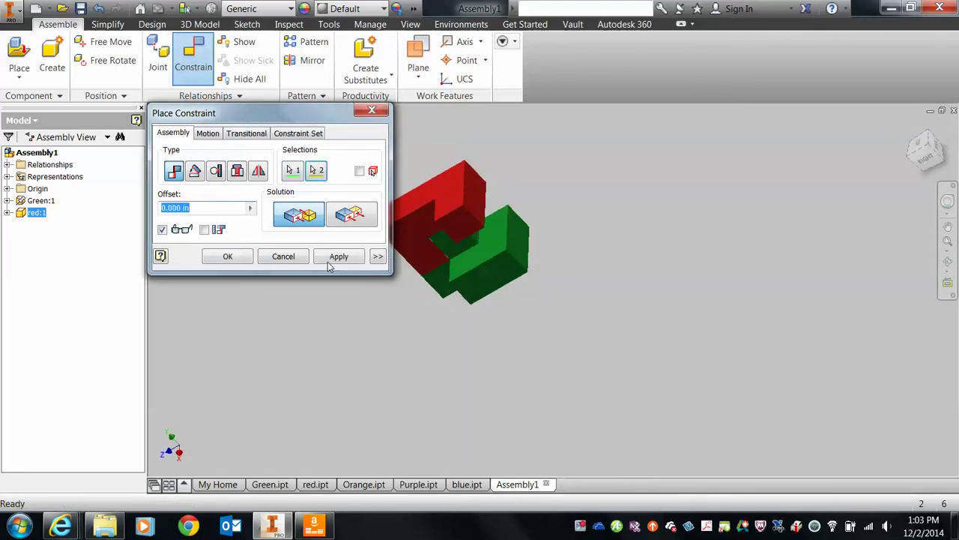
pyautogui.click(330, 264)
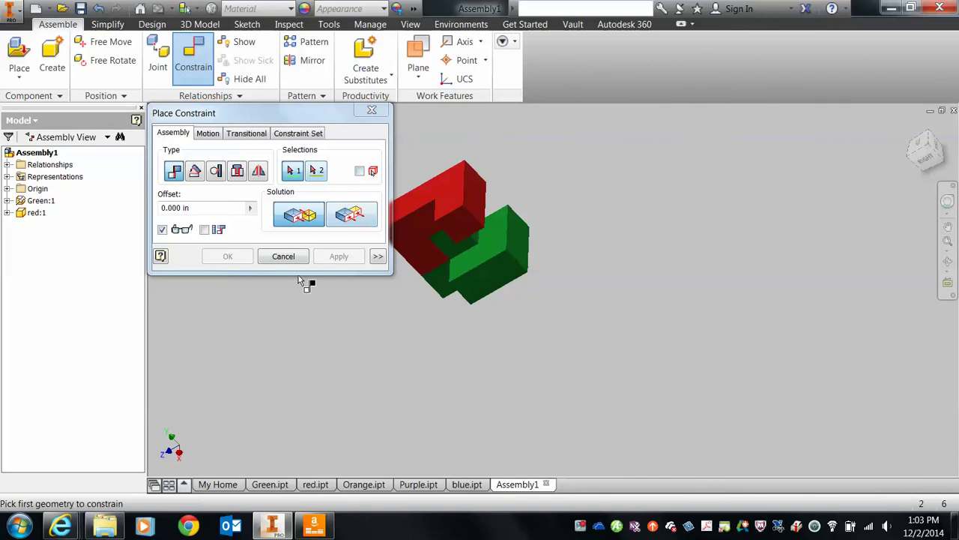
pyautogui.click(289, 258)
# - Orbit the assembly and drag red:1 to test its remaining freedom against Green:1
pyautogui.keyDown('shift'); pyautogui.moveTo(300, 342); pyautogui.dragTo(387, 338, button='middle'); pyautogui.keyUp('shift')
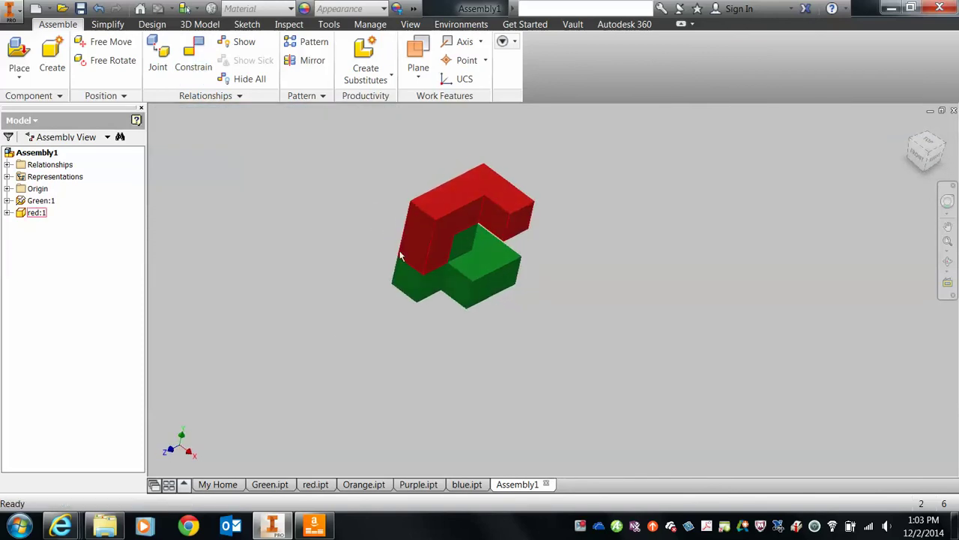
pyautogui.keyDown('shift'); pyautogui.moveTo(330, 327); pyautogui.dragTo(353, 336, button='middle'); pyautogui.keyUp('shift')
pyautogui.moveTo(452, 234); pyautogui.dragTo(431, 250)
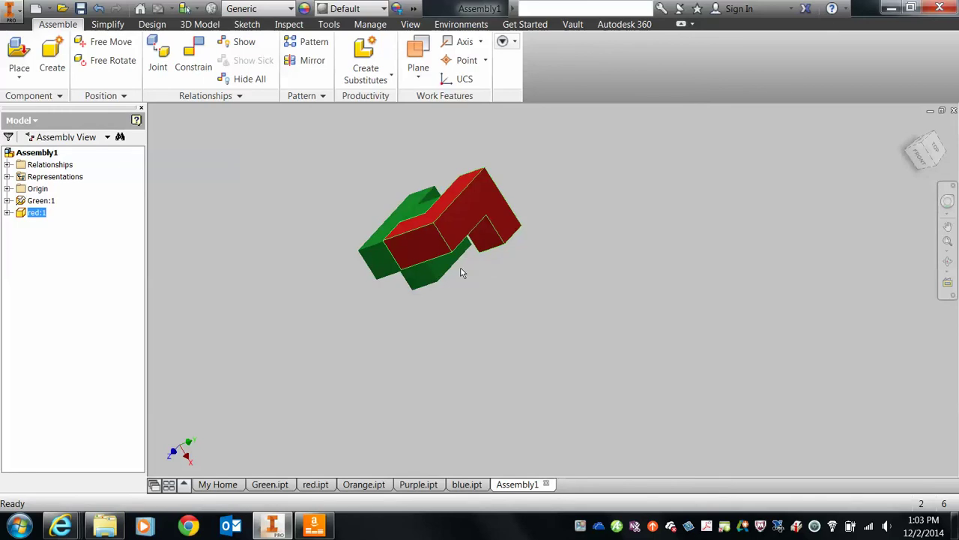
pyautogui.keyDown('shift'); pyautogui.moveTo(301, 267); pyautogui.dragTo(328, 293, button='middle'); pyautogui.keyUp('shift')
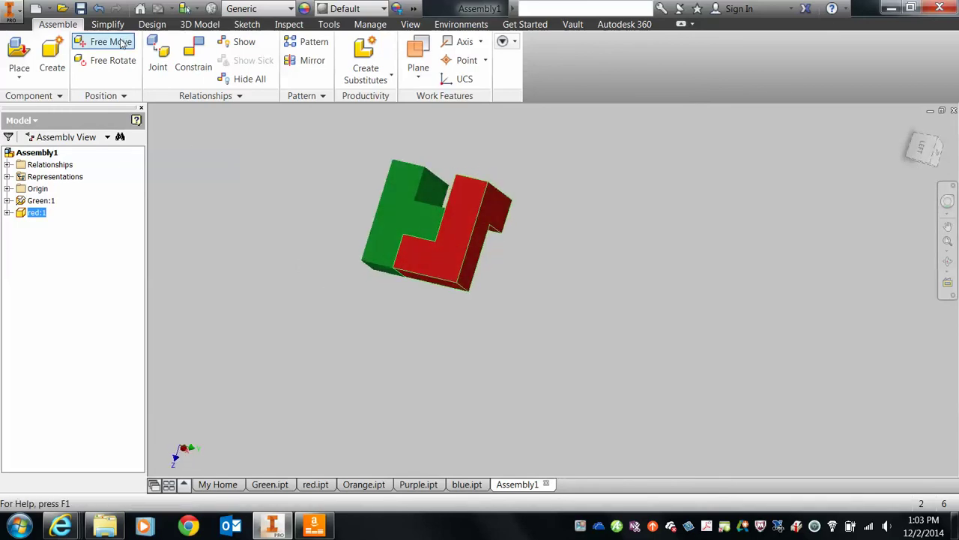
# - Add a Flush constraint between a face of the green base and a red face
pyautogui.click(193, 62)
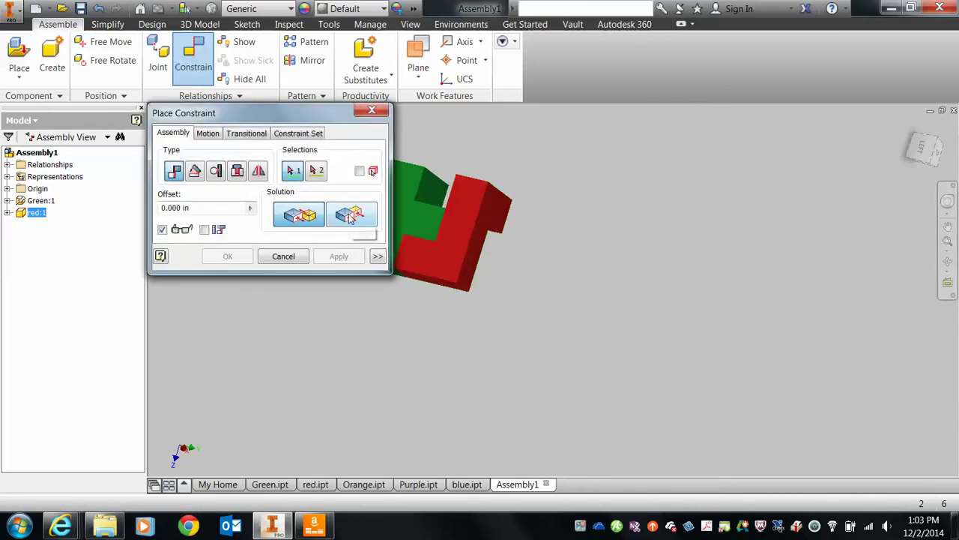
pyautogui.click(401, 210)
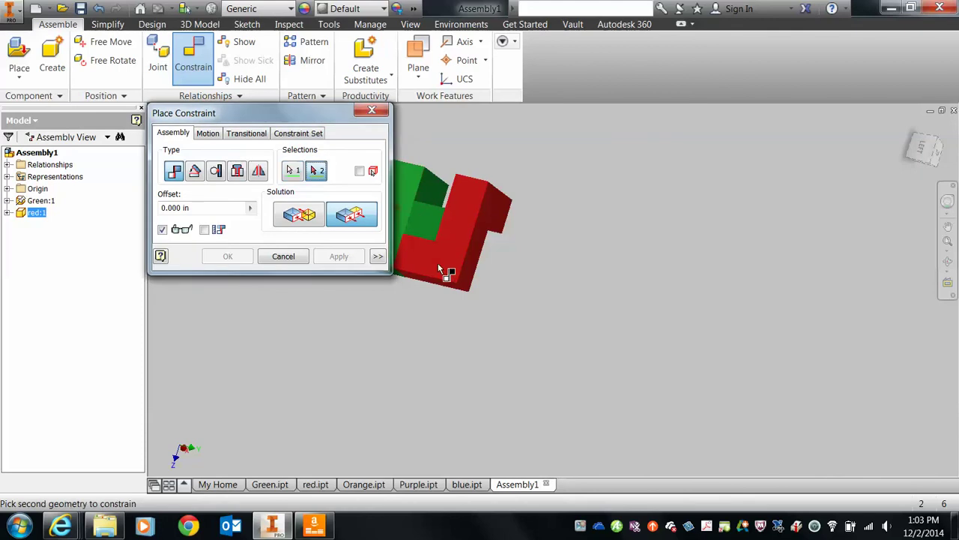
pyautogui.click(441, 264)
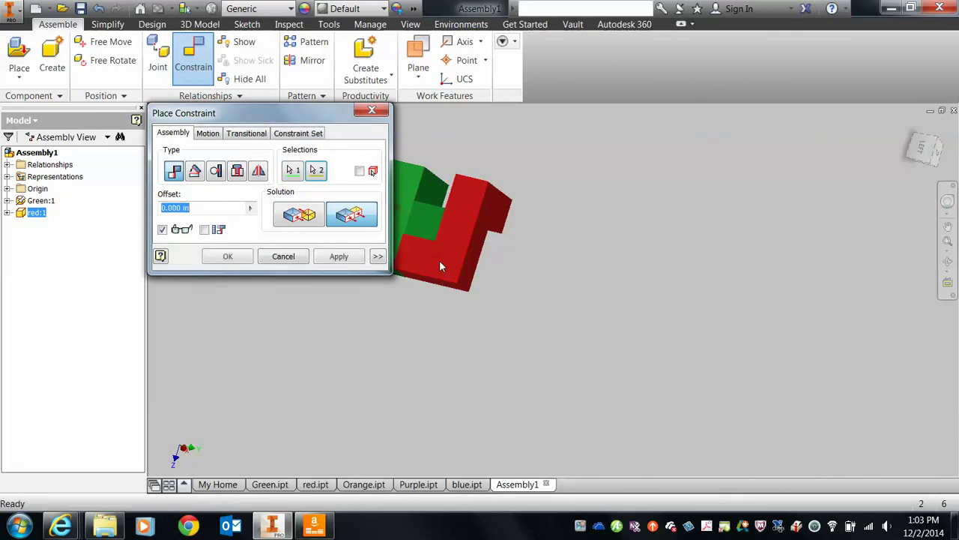
pyautogui.click(339, 258)
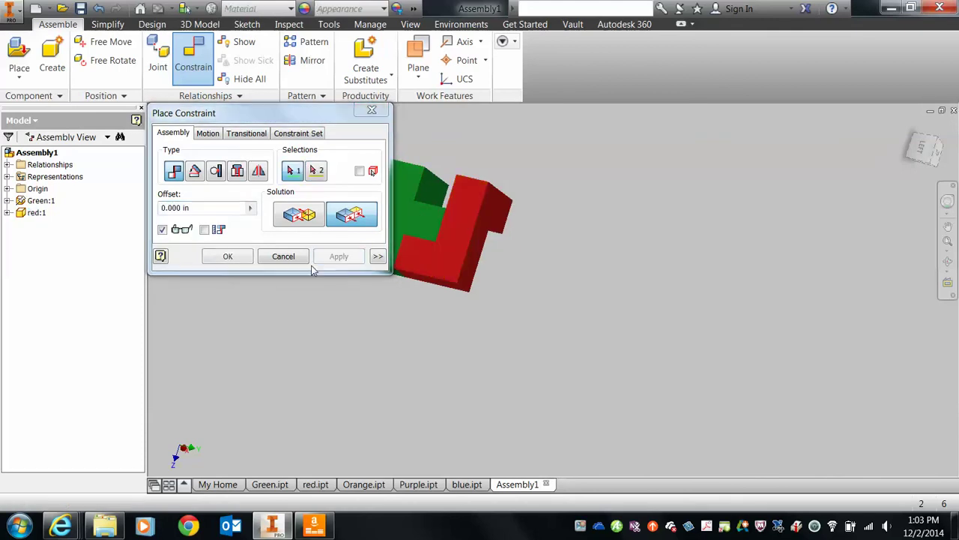
pyautogui.click(285, 260)
# - Orbit the assembly and drag the red piece to confirm it is fully fixed
pyautogui.keyDown('shift'); pyautogui.moveTo(350, 296); pyautogui.dragTo(407, 242, button='middle'); pyautogui.keyUp('shift')
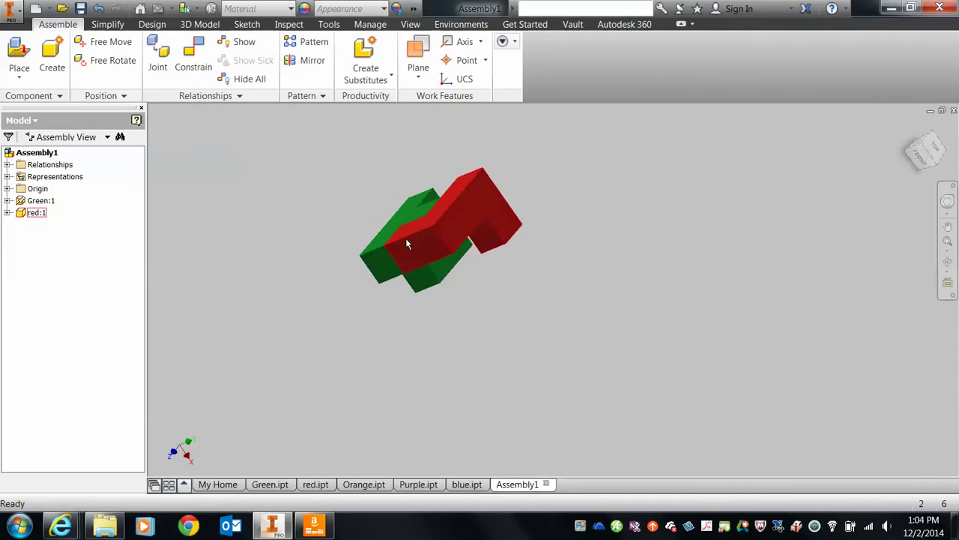
pyautogui.moveTo(407, 242); pyautogui.dragTo(635, 326)
pyautogui.keyDown('shift'); pyautogui.moveTo(630, 319); pyautogui.dragTo(539, 313, button='middle'); pyautogui.keyUp('shift')
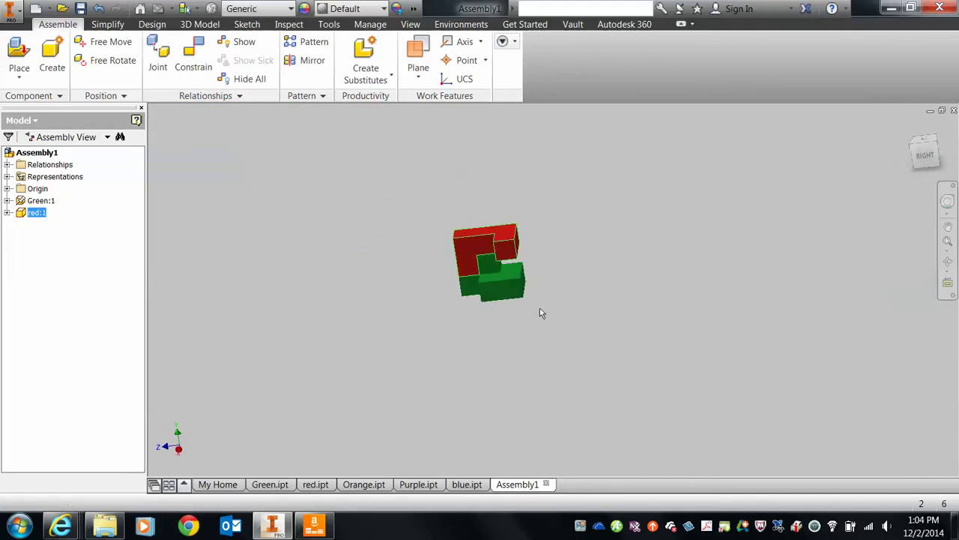
pyautogui.click(589, 305)
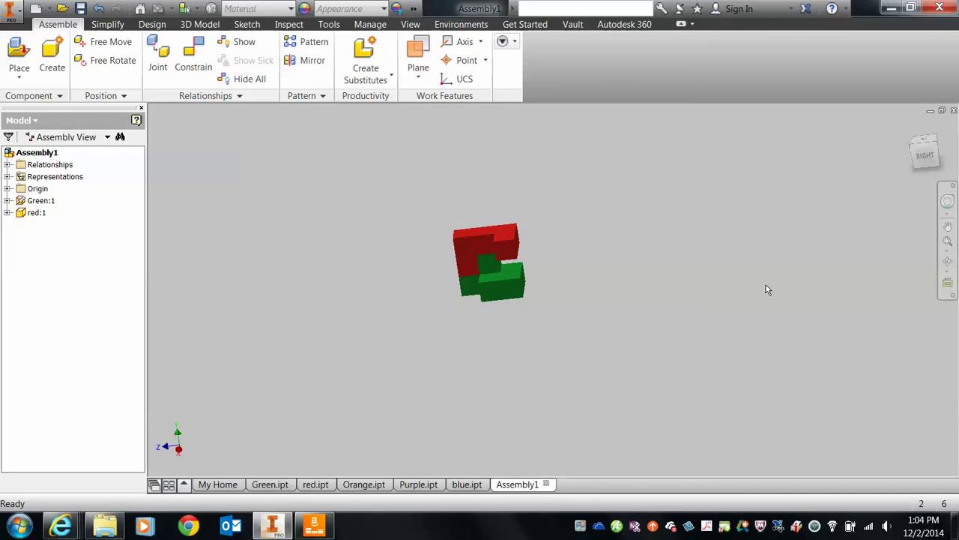